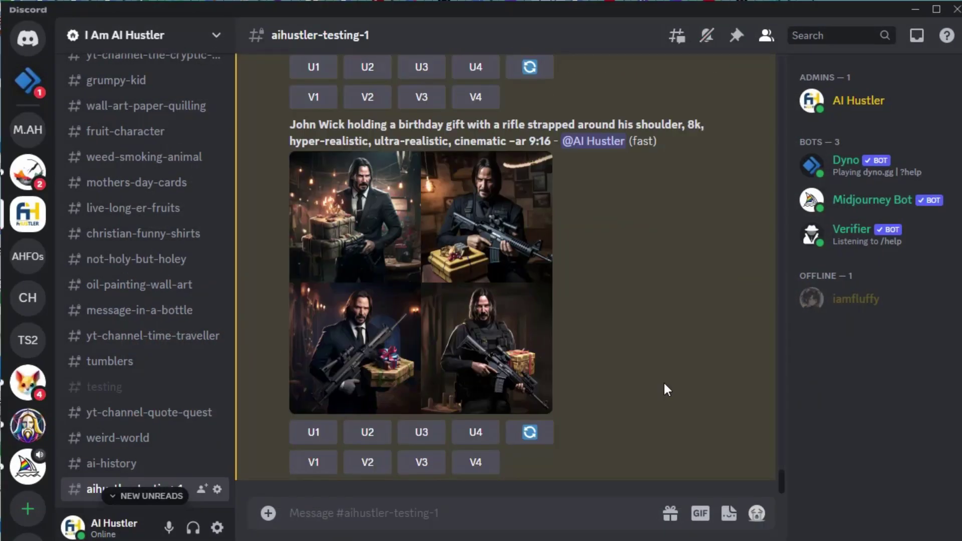
# - Send the pasted John Wick birthday-gift prompt to Midjourney via /imagine
pyautogui.write('/ima')
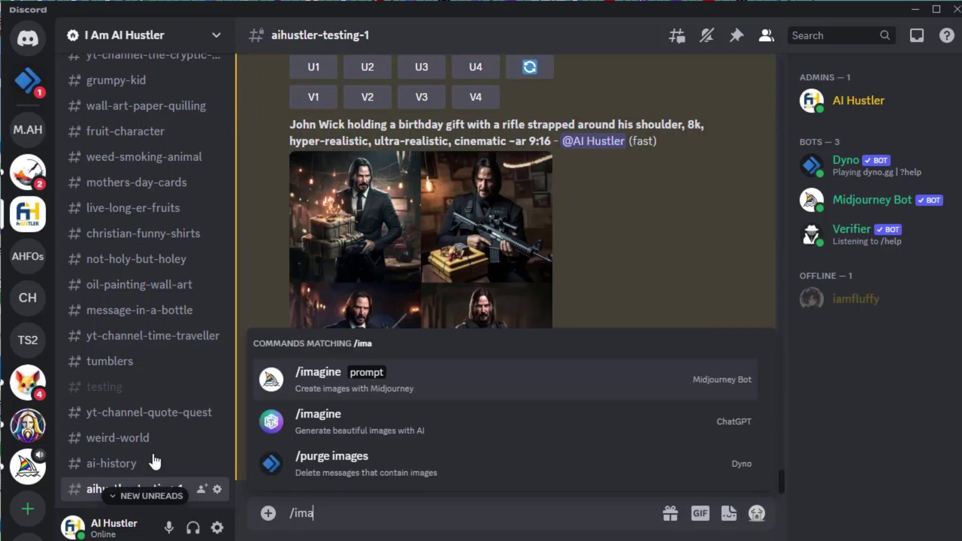
pyautogui.click(324, 378)
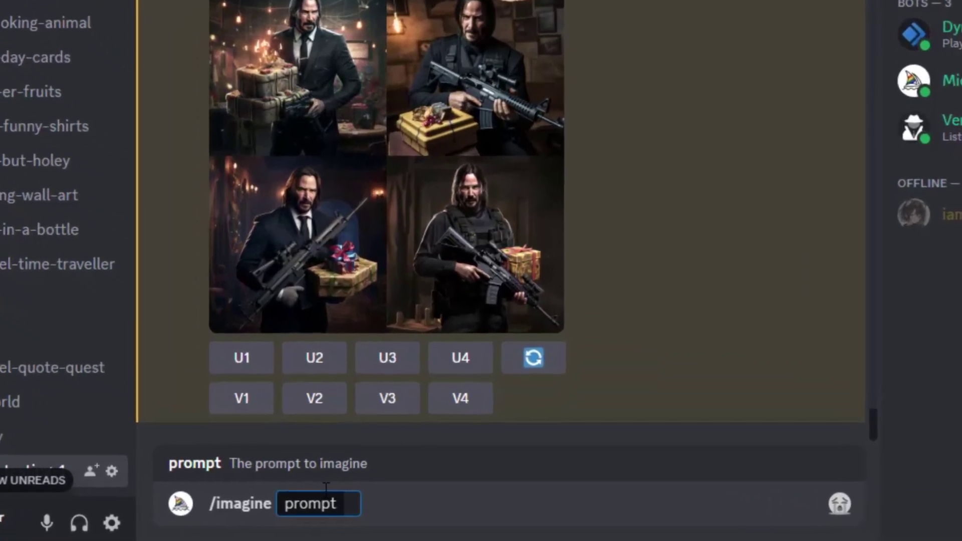
pyautogui.write('John Wick holding a birthday gift with a rifle strapped around his shoulder, 8k, hyper-realistic, ultra-realistic, cinematic --ar 9:16')
pyautogui.press('Return')
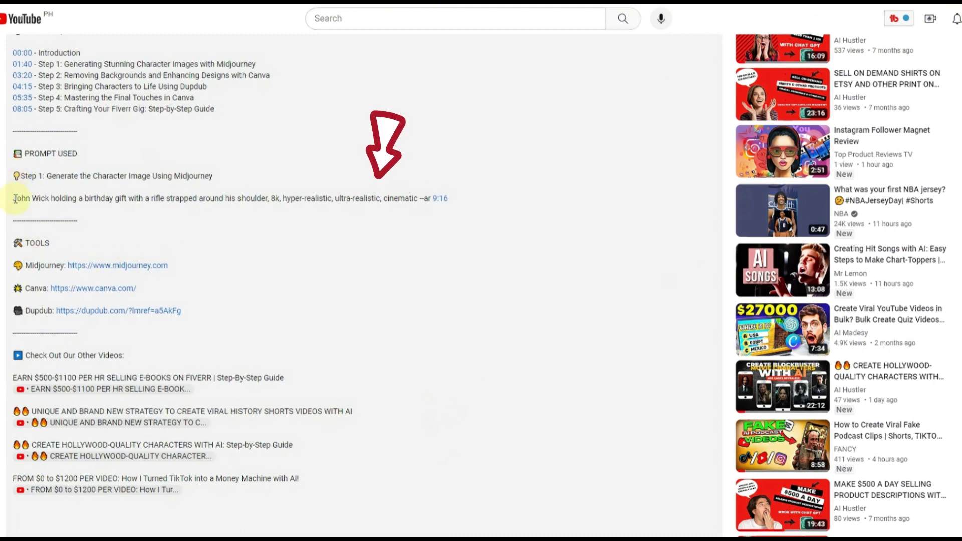
# - Clear the selection on the PROMPT USED text in the YouTube description
pyautogui.click(505, 208)
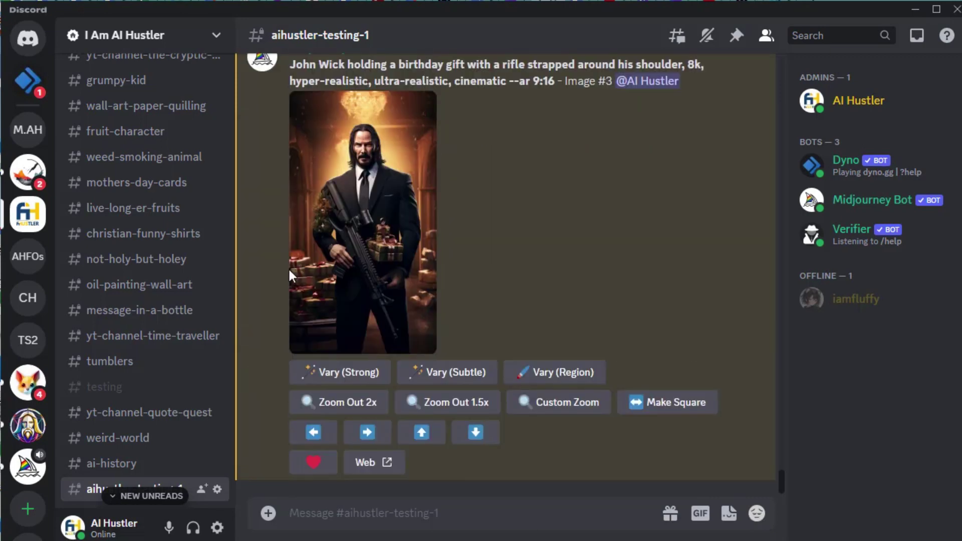
# - Enlarge the upscaled John Wick image and save it to the computer with Save Image
pyautogui.click(346, 240)
pyautogui.rightClick(458, 252)
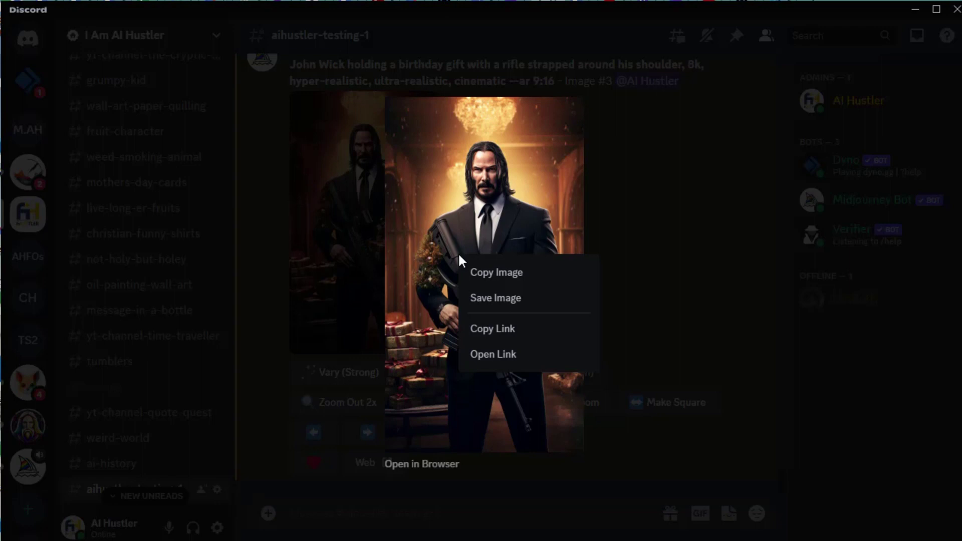
pyautogui.click(496, 296)
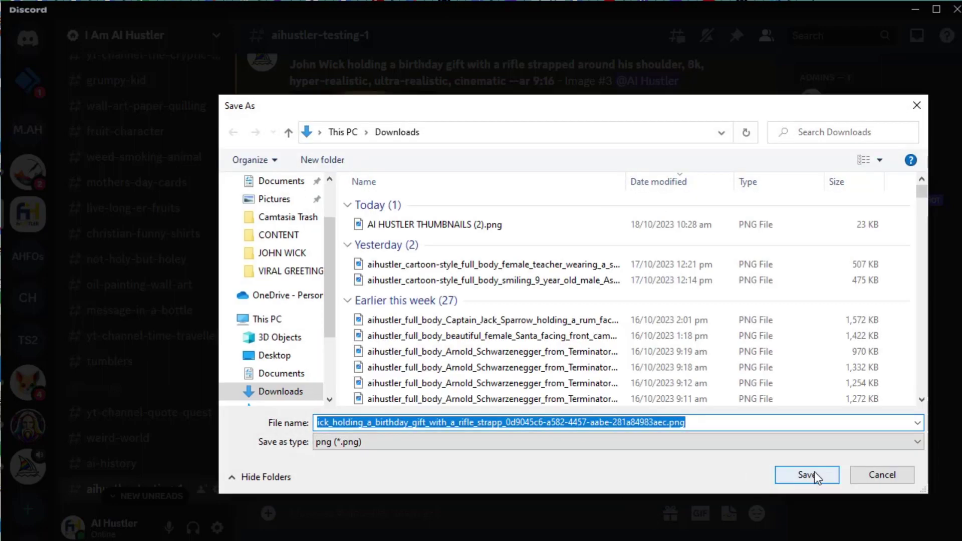
pyautogui.click(809, 473)
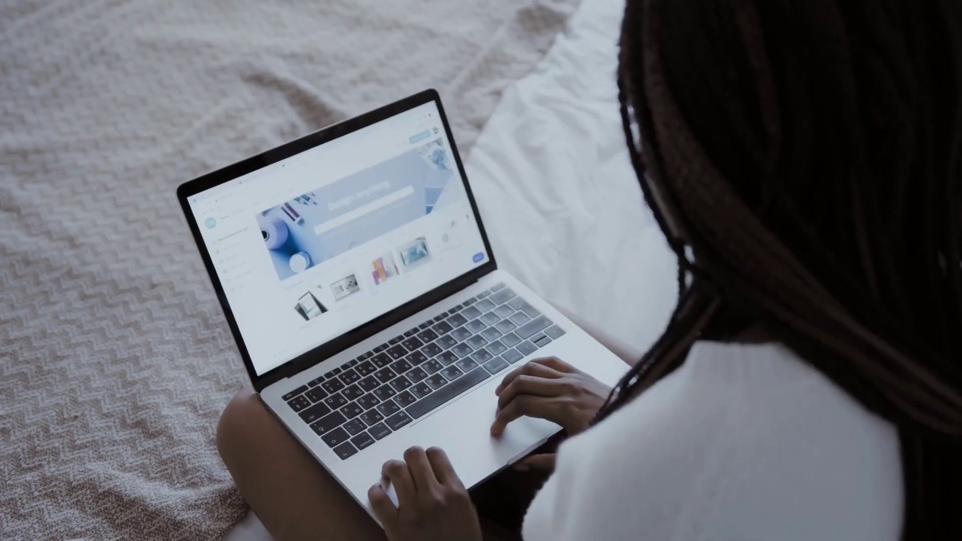
pyautogui.scroll(-5, 300, 249)
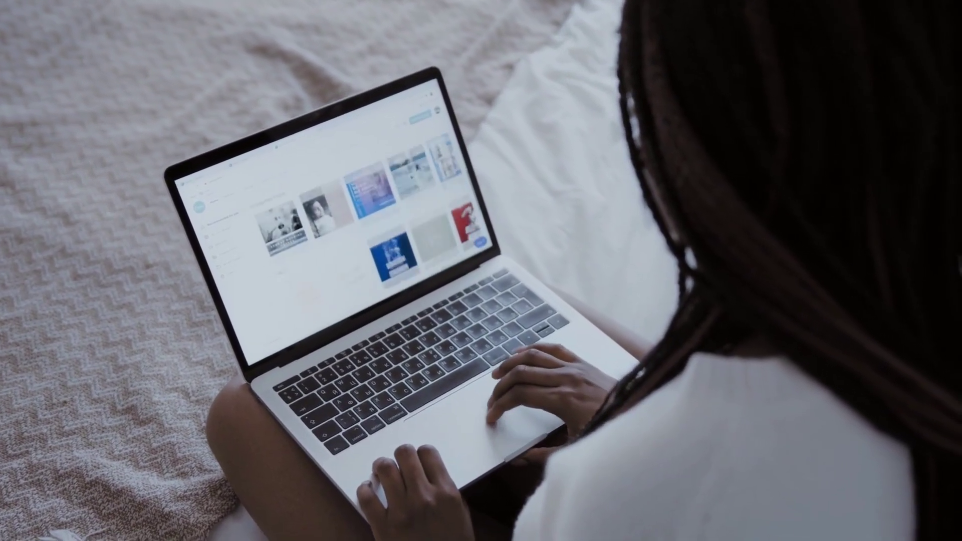
pyautogui.scroll(-5, 320, 225)
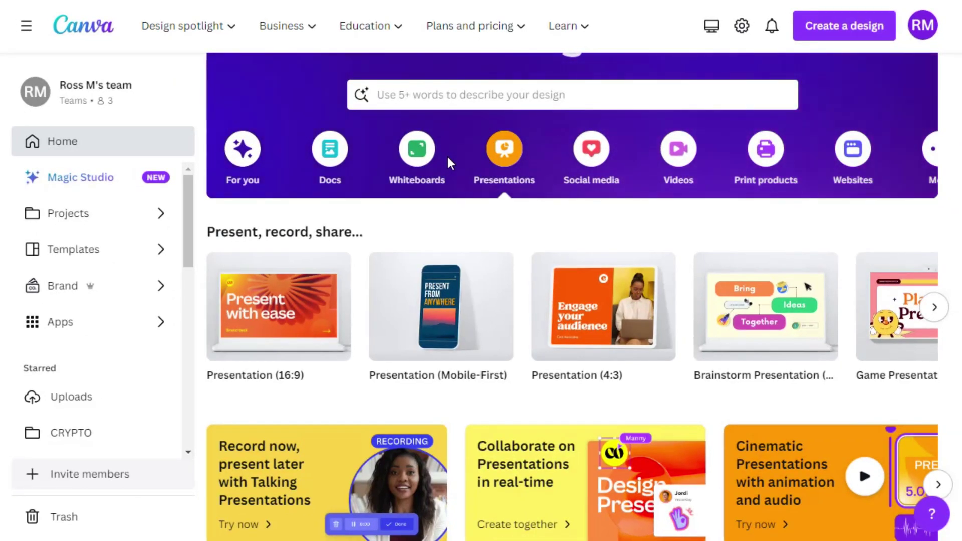
# - Start a blank Instagram Story and place the uploaded John Wick photo on it
pyautogui.scroll(-5, 517, 251)
pyautogui.scroll(6, 517, 191)
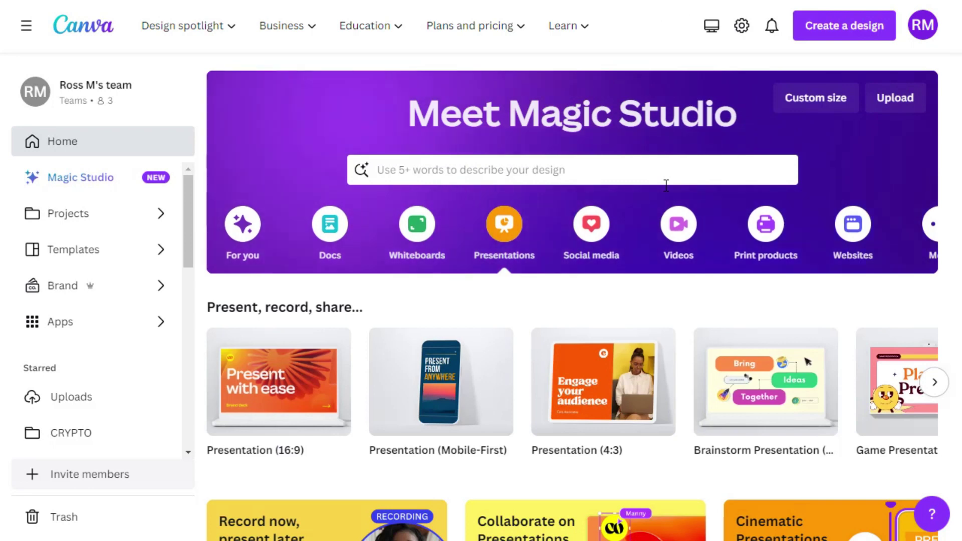
pyautogui.click(599, 233)
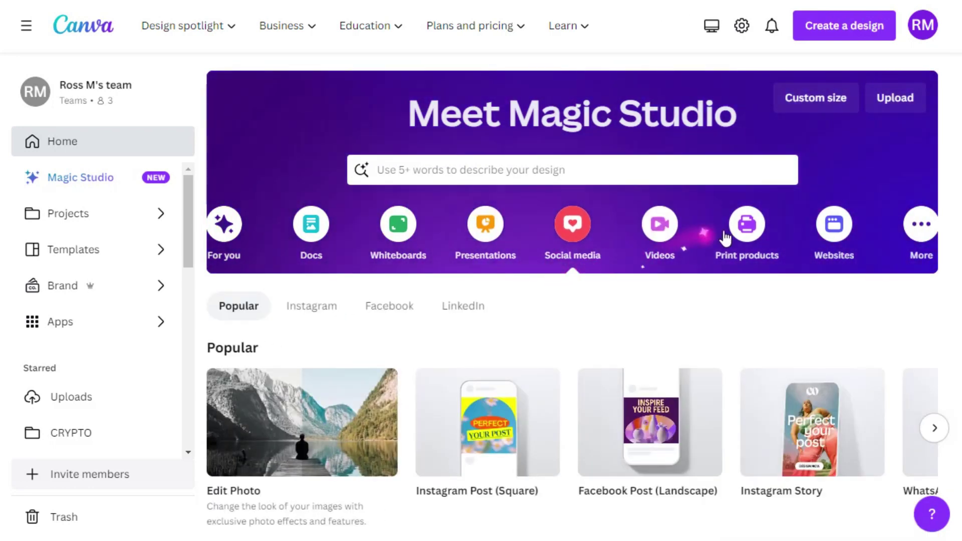
pyautogui.click(802, 376)
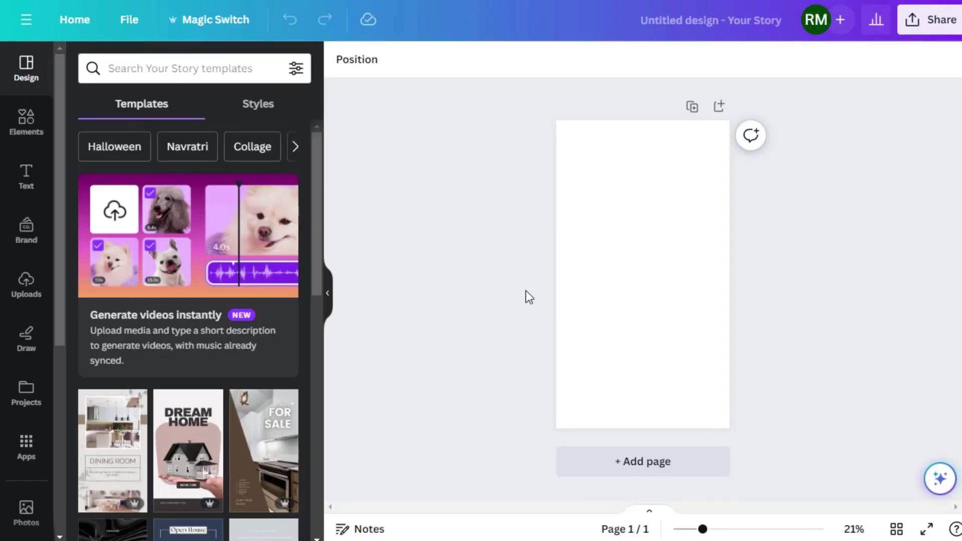
pyautogui.click(25, 283)
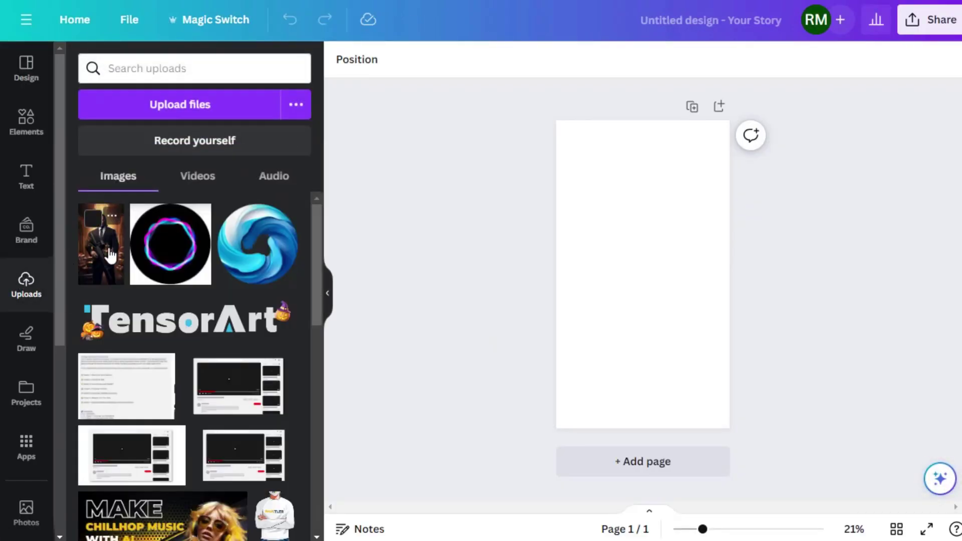
pyautogui.moveTo(110, 255); pyautogui.dragTo(611, 339)
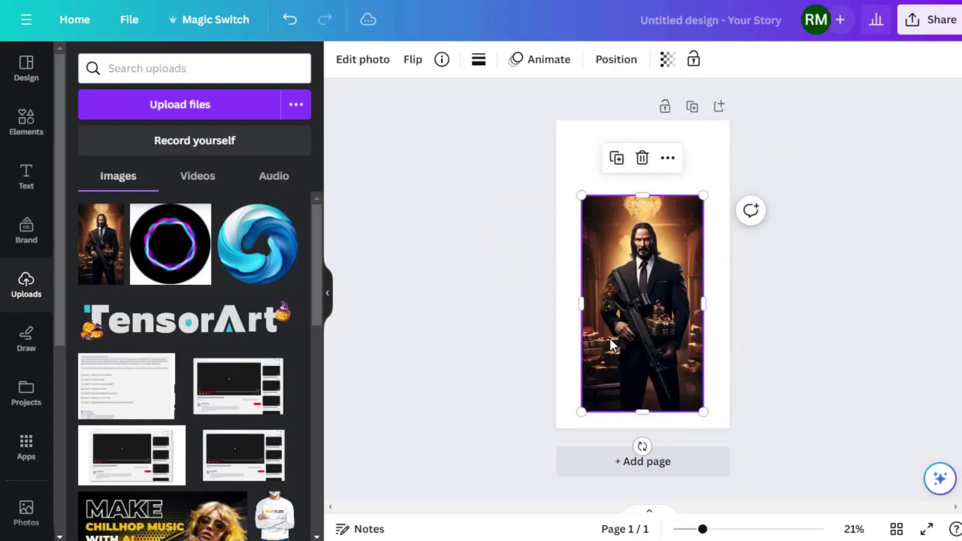
# - Cut John Wick out with Magic Grab and move the cut-out aside
pyautogui.click(371, 61)
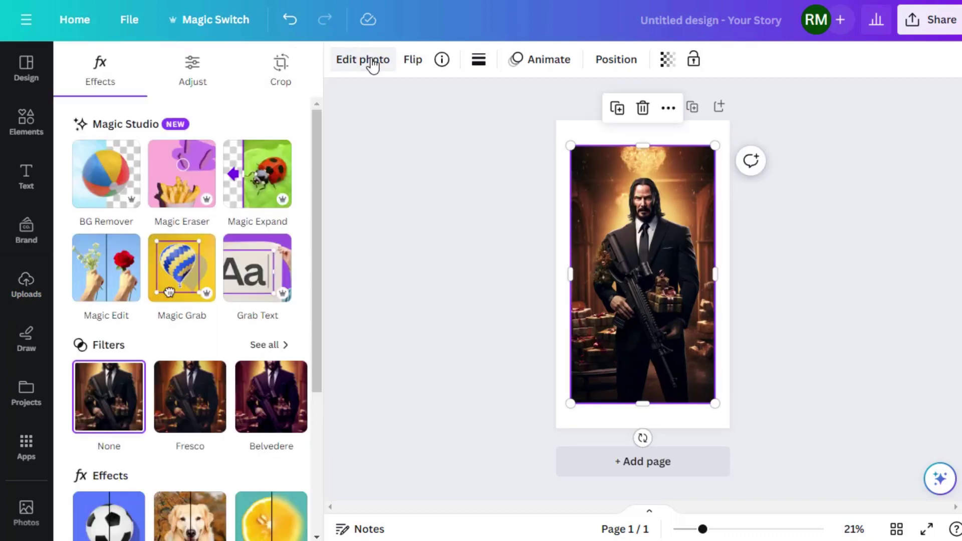
pyautogui.click(178, 261)
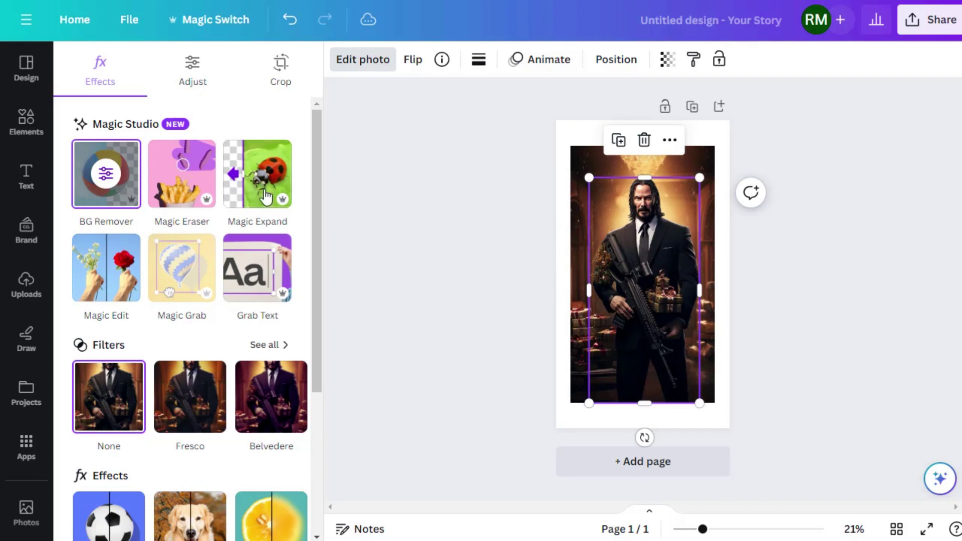
pyautogui.moveTo(649, 301); pyautogui.dragTo(598, 311)
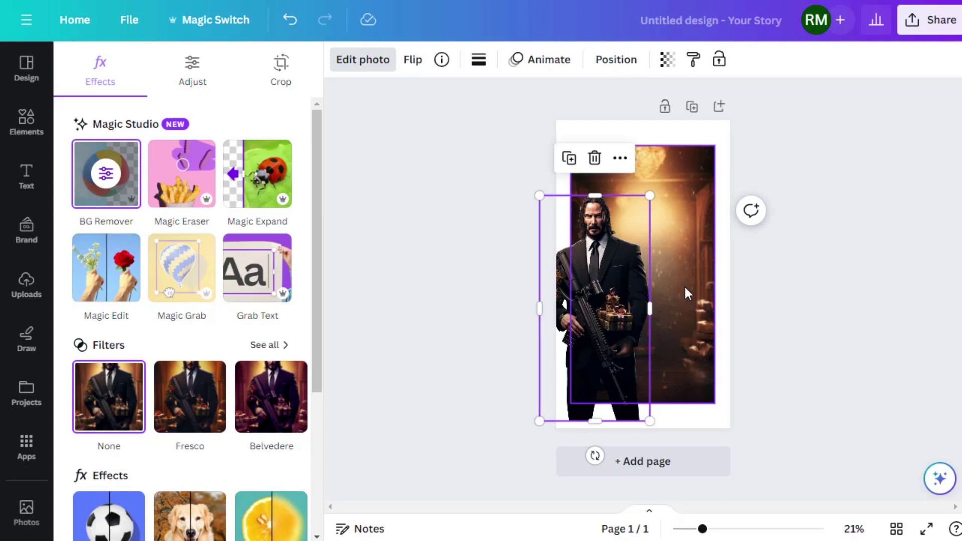
# - Duplicate the page and set the John Wick photo as Page 2's background
pyautogui.click(694, 110)
pyautogui.rightClick(677, 226)
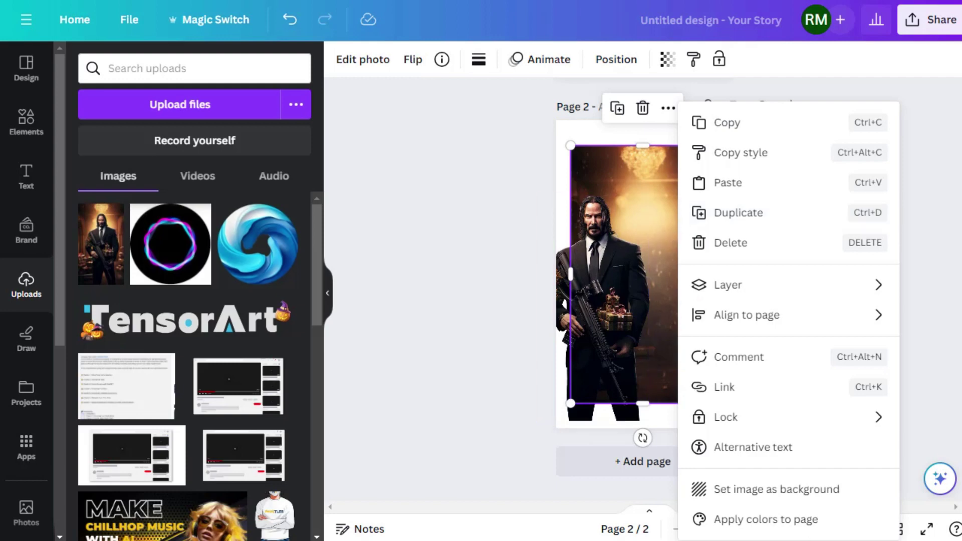
pyautogui.click(780, 493)
# - Enlarge the John Wick cut-out on Page 1 to fill the page height
pyautogui.scroll(5, 646, 275)
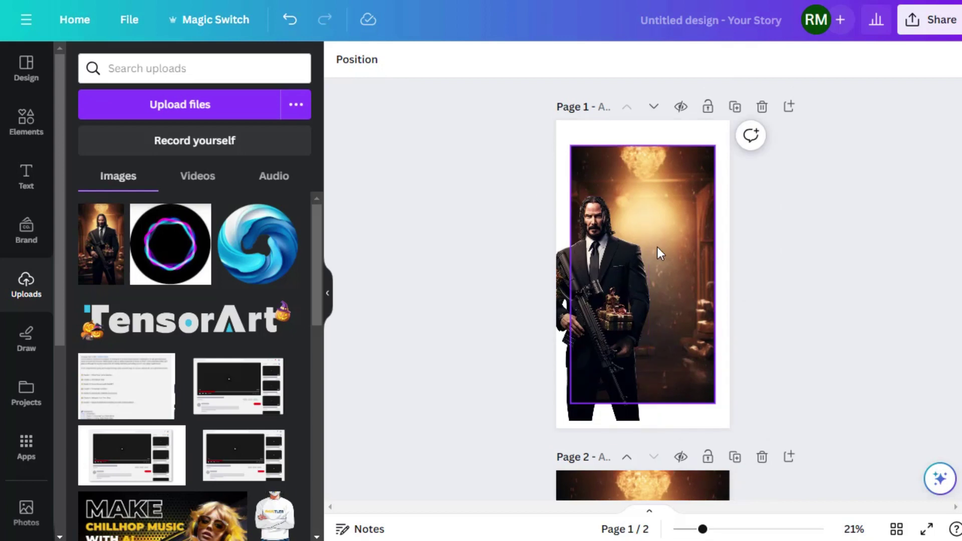
pyautogui.click(625, 236)
pyautogui.moveTo(652, 195); pyautogui.dragTo(711, 154)
pyautogui.moveTo(626, 251); pyautogui.dragTo(647, 253)
pyautogui.moveTo(711, 414); pyautogui.dragTo(730, 452)
pyautogui.moveTo(661, 343); pyautogui.dragTo(651, 344)
pyautogui.moveTo(562, 455); pyautogui.dragTo(555, 465)
pyautogui.moveTo(666, 330); pyautogui.dragTo(666, 321)
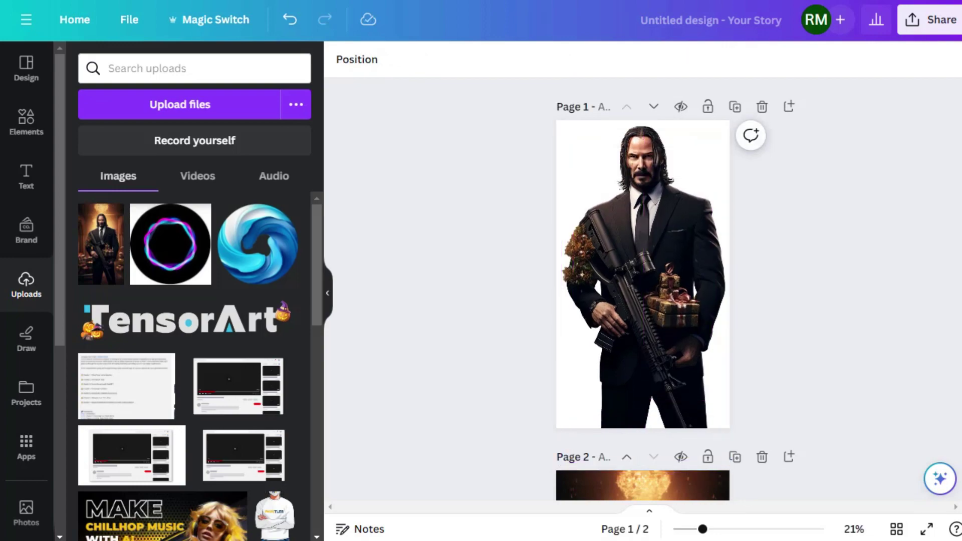
pyautogui.click(932, 20)
# - Download only Page 1 (current page) as a PNG
pyautogui.click(807, 408)
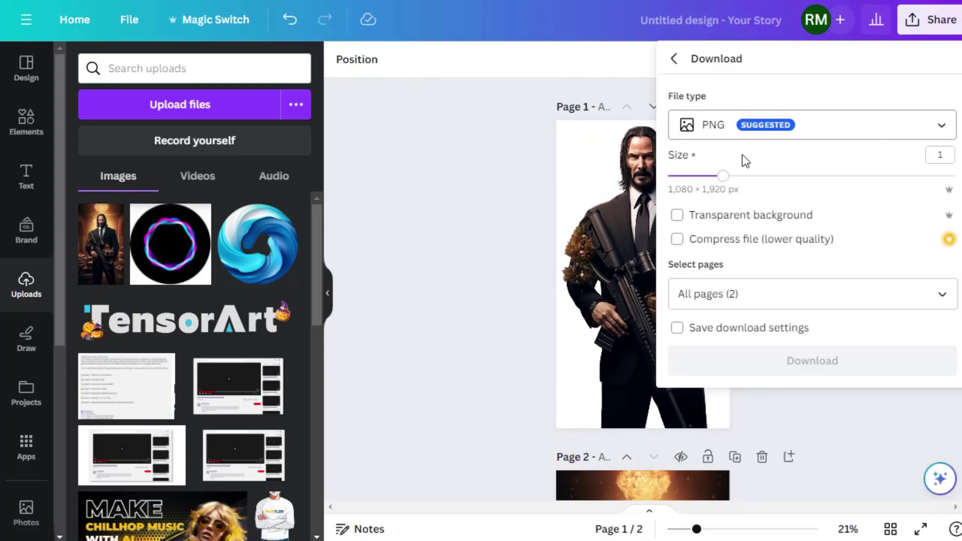
pyautogui.click(936, 296)
pyautogui.click(940, 421)
pyautogui.click(822, 476)
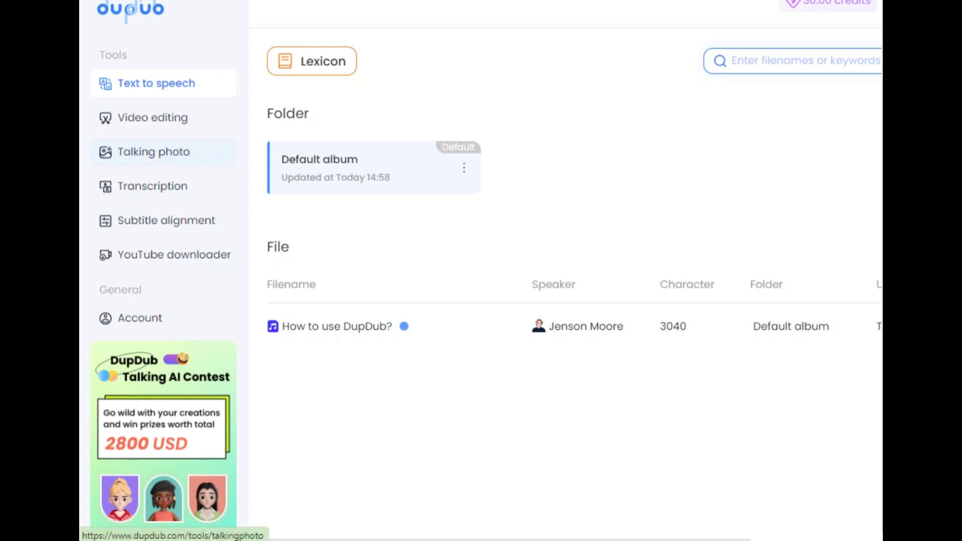
# - Start a new DupDub talking photo and upload the John Wick portrait PNG from Downloads
pyautogui.click(154, 152)
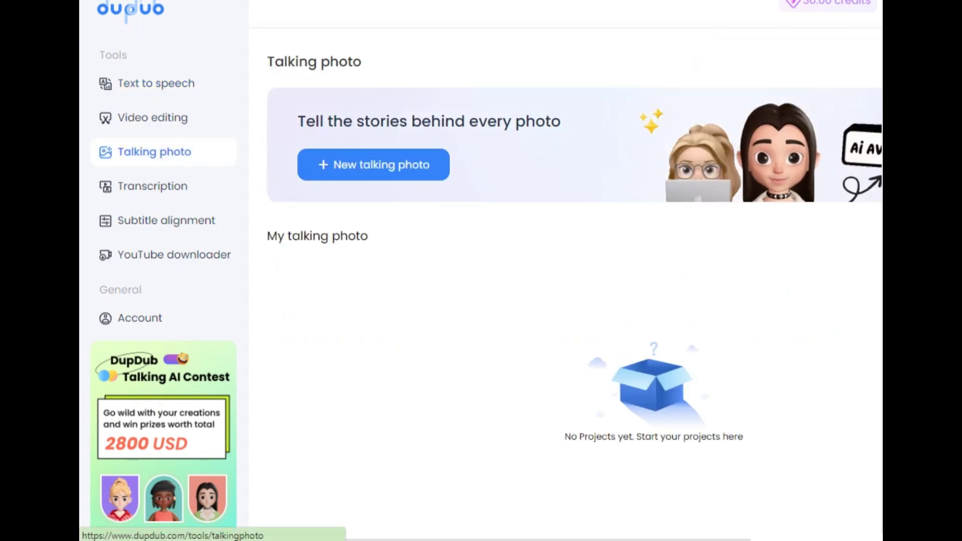
pyautogui.click(373, 164)
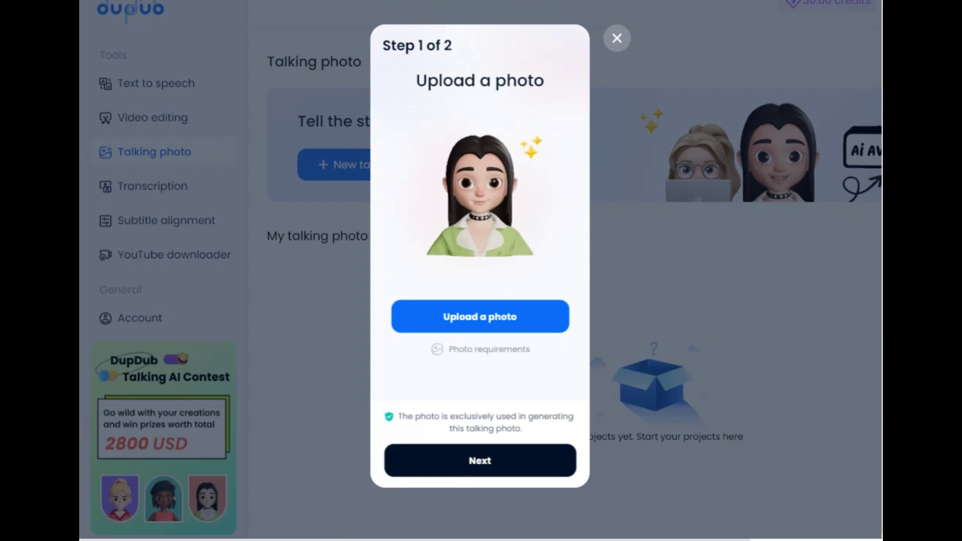
pyautogui.click(489, 349)
pyautogui.click(481, 460)
pyautogui.click(479, 316)
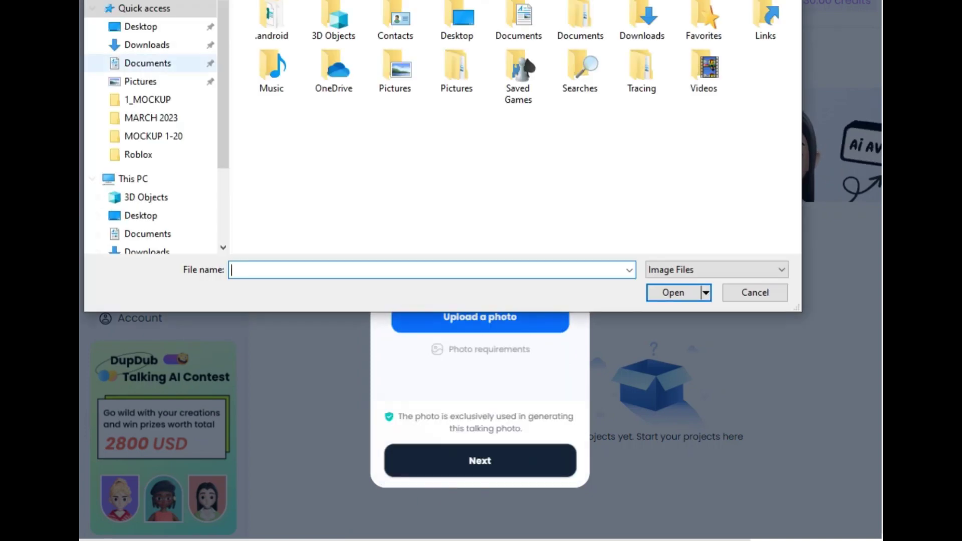
pyautogui.click(146, 45)
pyautogui.doubleClick(301, 39)
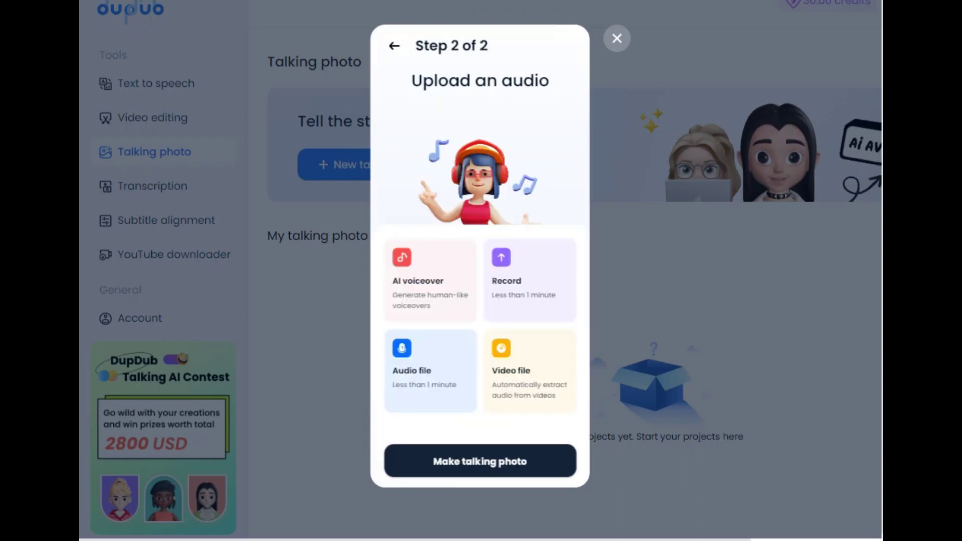
# - Make an AI voiceover of the birthday message, then upload the John Wick greeting MP4 to Canva
pyautogui.click(452, 258)
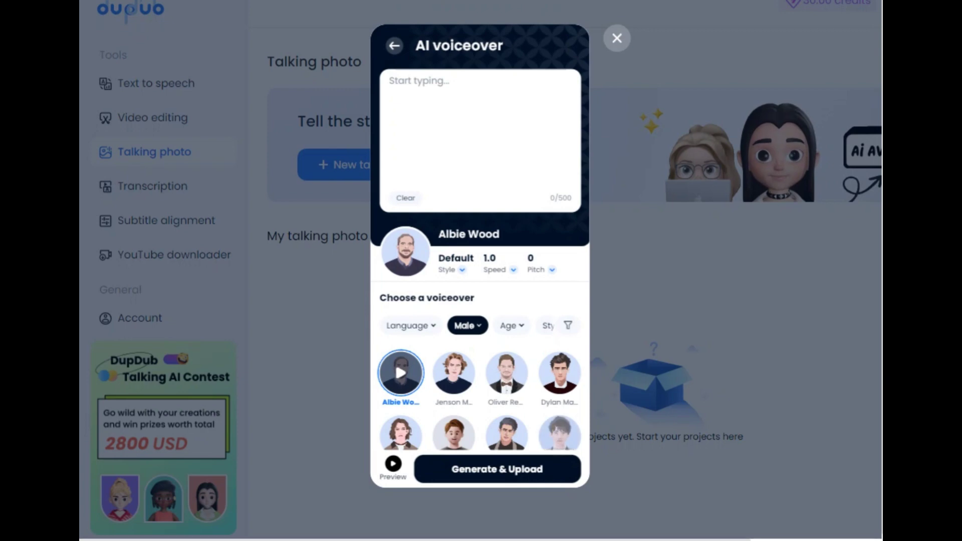
pyautogui.write("Stacy, I was on my way to take down another target, but then I saw your husband and he told me it was your birthday so I figured I'd let my targets live for another day. Anyway, your husband paid me a gold coin to make sure I tell you how much he loves you. Have a legendary birthday!")
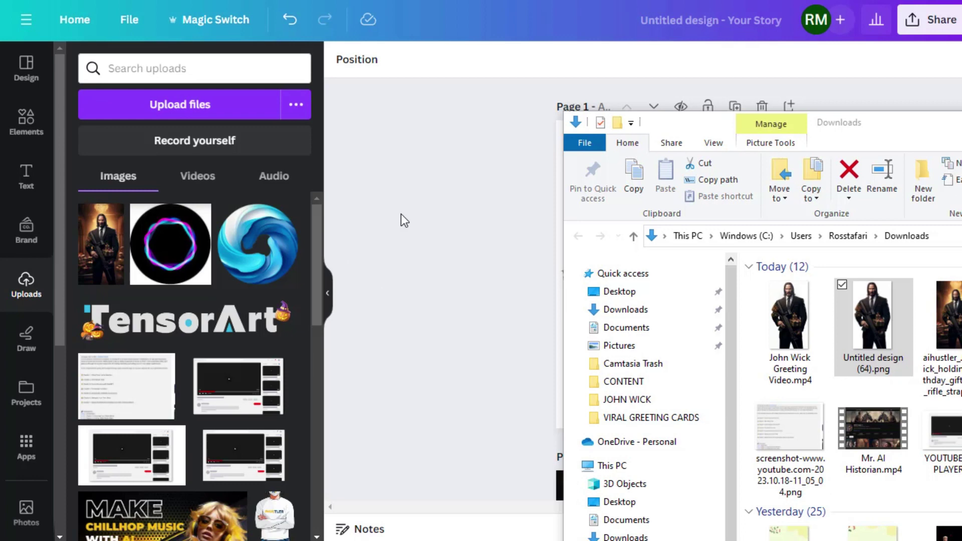
pyautogui.moveTo(798, 316); pyautogui.dragTo(194, 259)
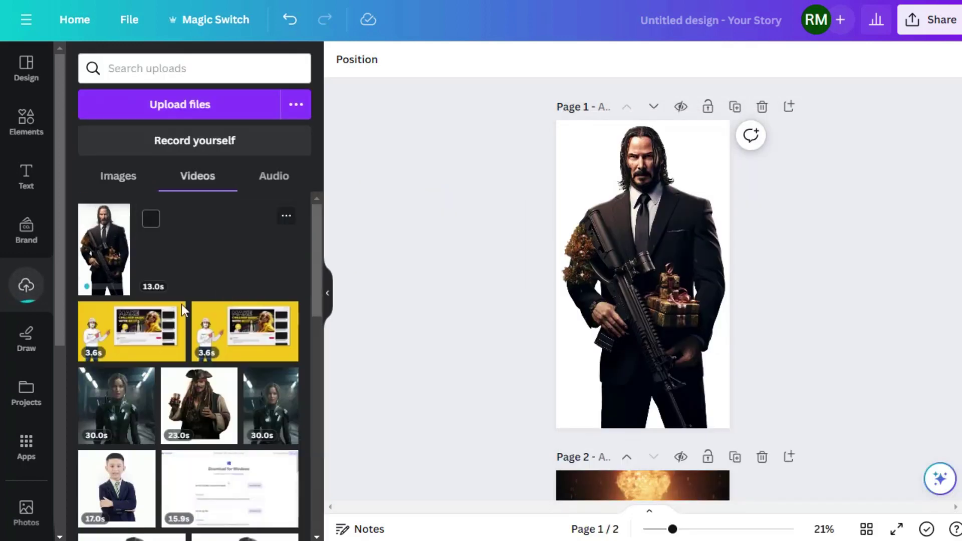
# - Put the John Wick video on Page 2, remove its background with Background Remover, and reposition it
pyautogui.scroll(-4, 643, 289)
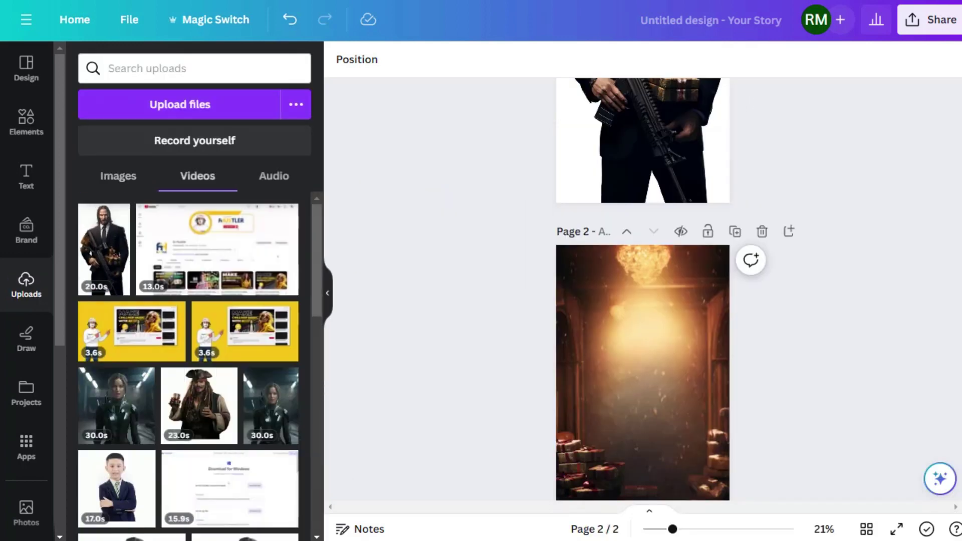
pyautogui.moveTo(106, 250); pyautogui.dragTo(609, 344)
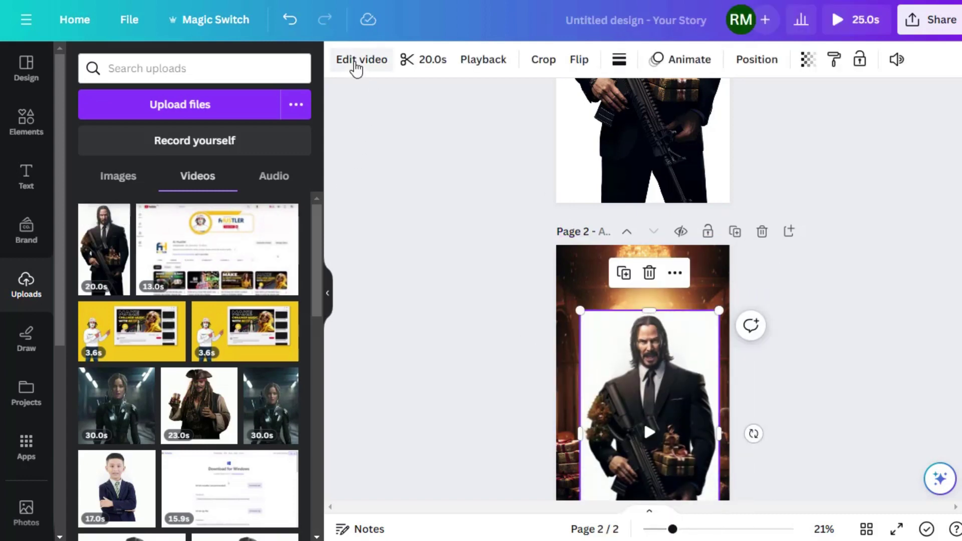
pyautogui.click(362, 61)
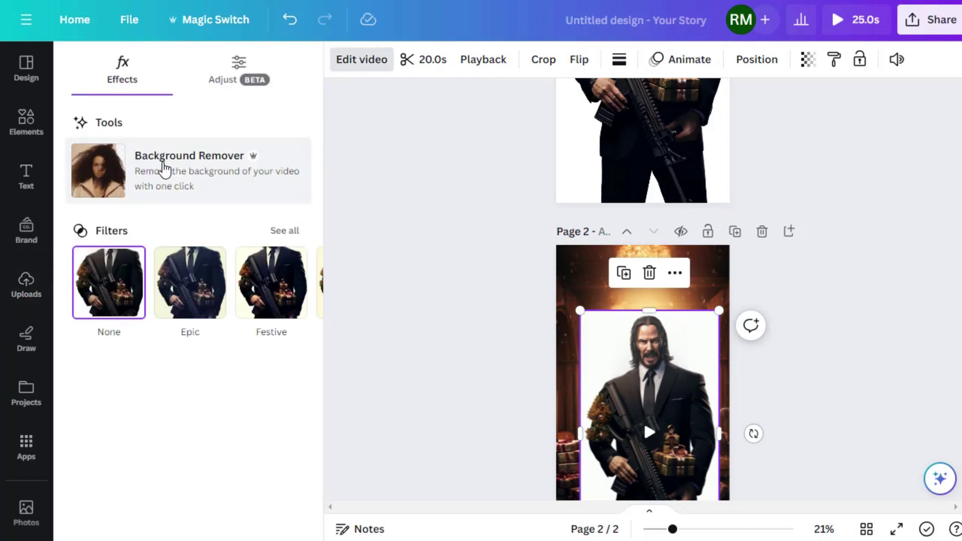
pyautogui.click(165, 168)
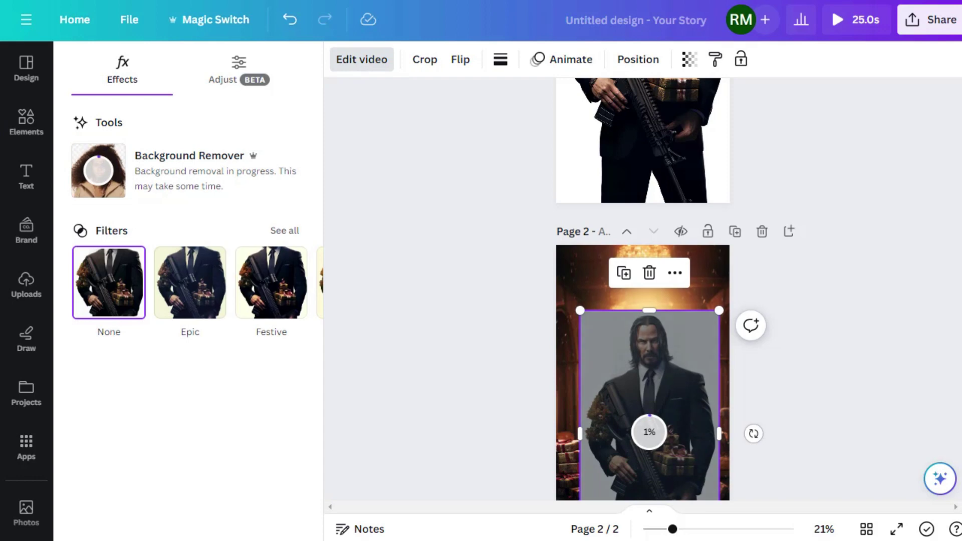
pyautogui.moveTo(635, 362); pyautogui.dragTo(640, 371)
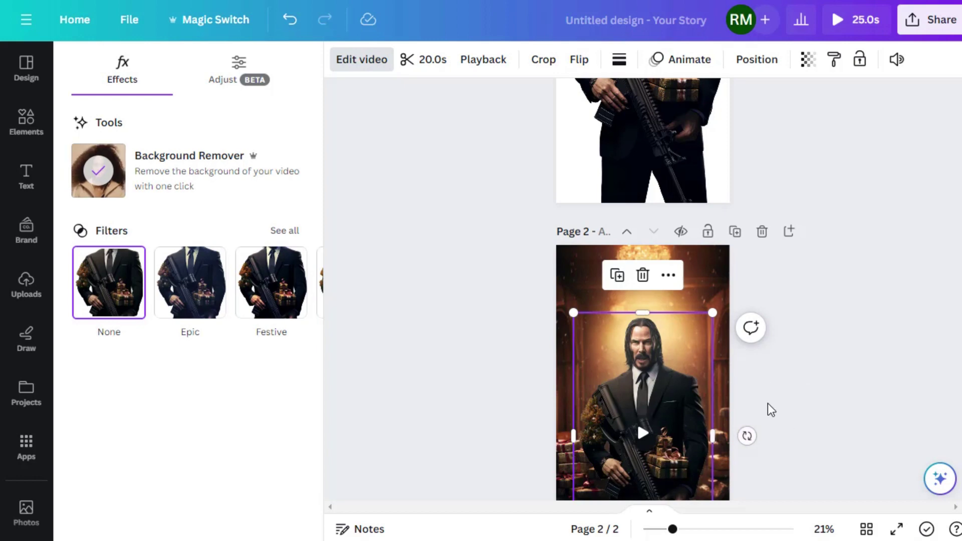
# - Search templates for 'Happy Birthday' and apply the blue template to a new Page 3
pyautogui.click(31, 74)
pyautogui.click(139, 70)
pyautogui.write('DH')
pyautogui.press('BackSpace')
pyautogui.press('BackSpace')
pyautogui.write('Happy Birthday')
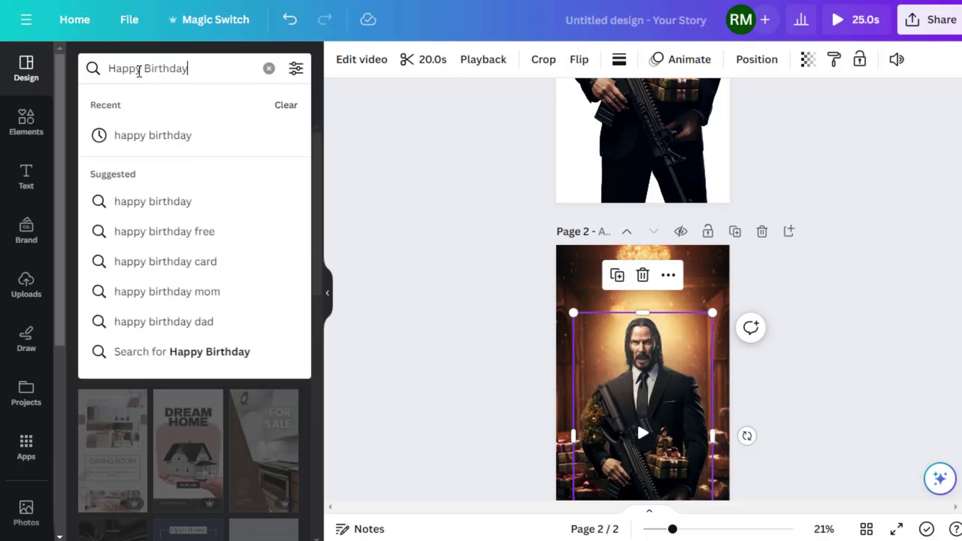
pyautogui.press('Return')
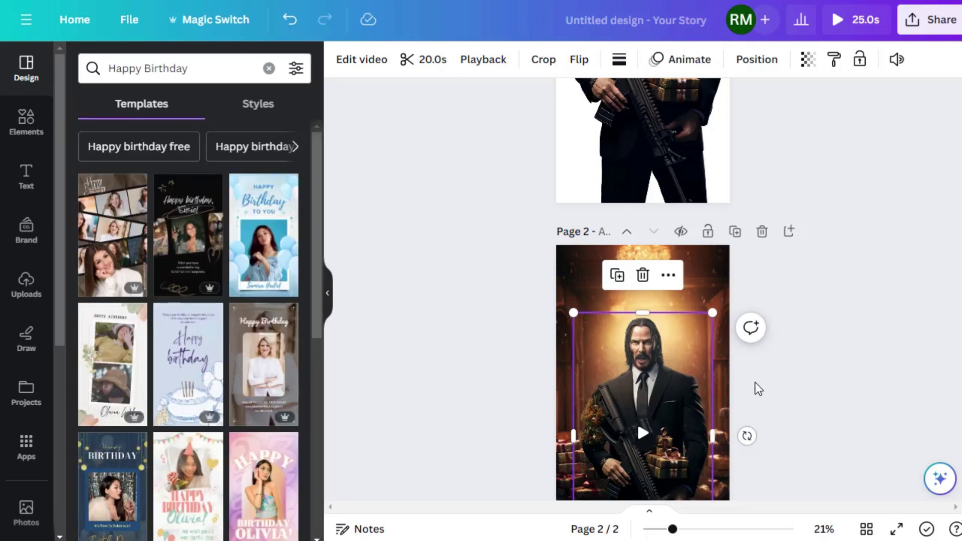
pyautogui.click(789, 231)
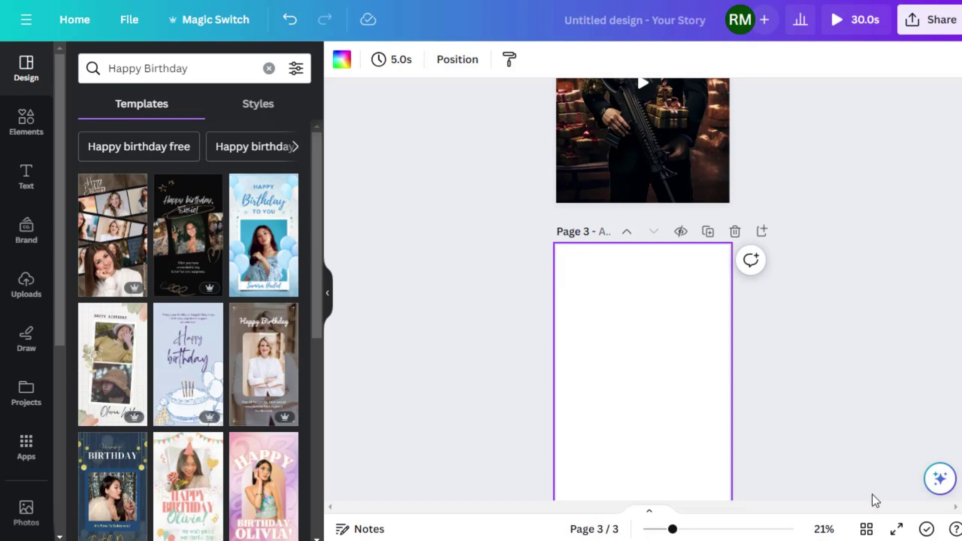
pyautogui.scroll(-5, 270, 381)
pyautogui.click(261, 365)
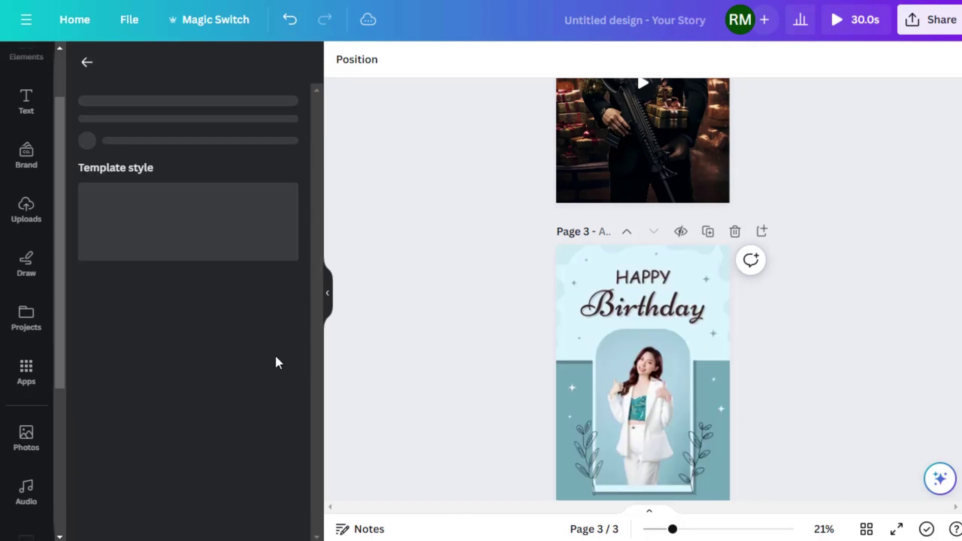
# - Select both the HAPPY and Birthday texts on Page 3
pyautogui.click(647, 279)
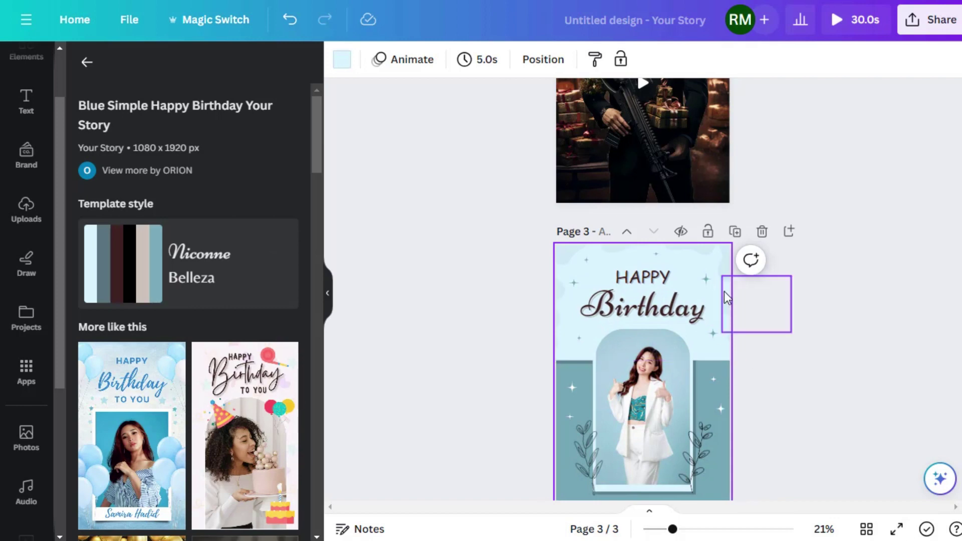
pyautogui.click(656, 277)
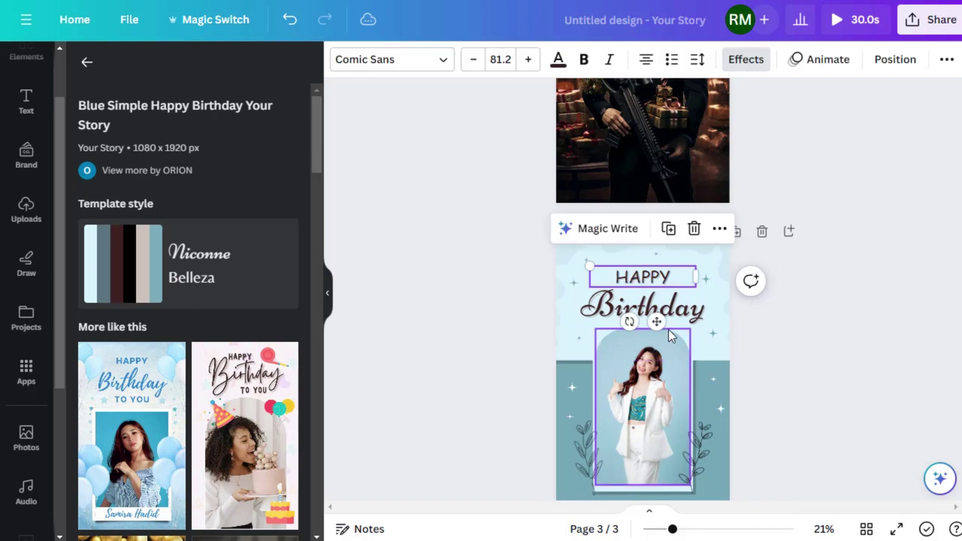
pyautogui.click(681, 311)
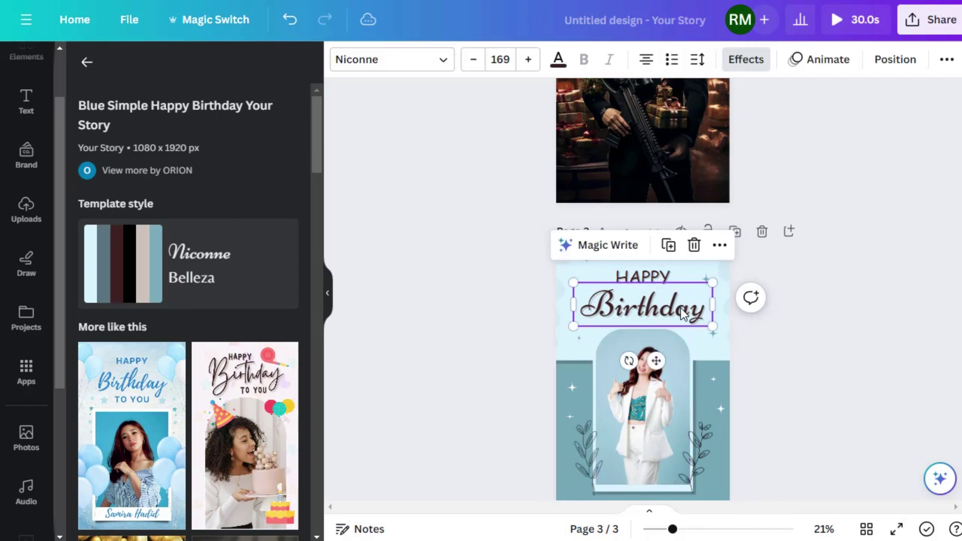
pyautogui.click(651, 274)
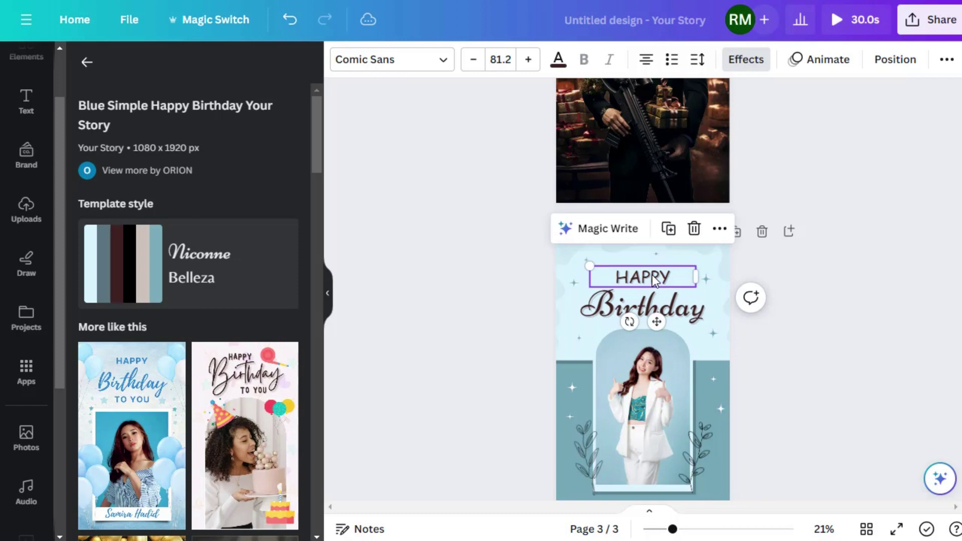
pyautogui.keyDown('shift'); pyautogui.click(686, 321); pyautogui.keyUp('shift')
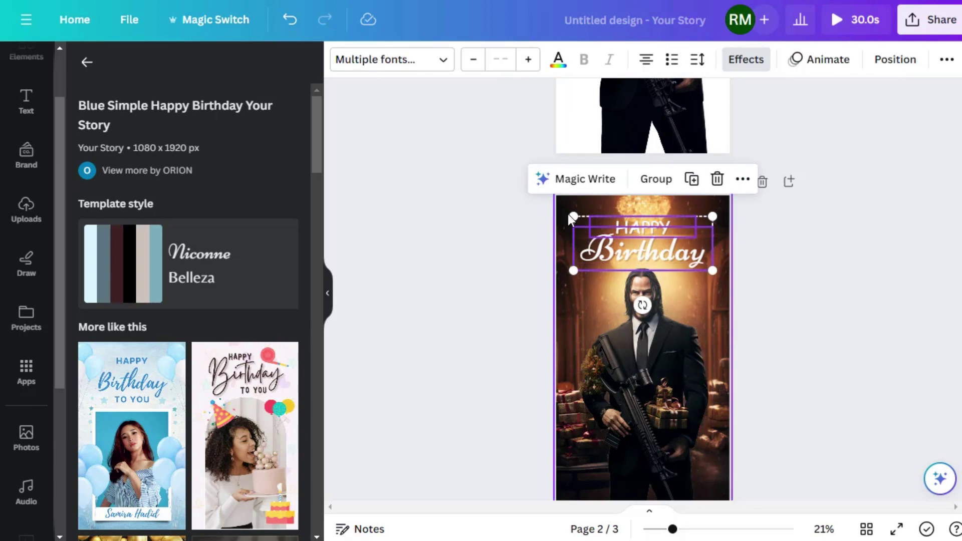
# - Add text boxes for the 'FROM YOUR LOVING HUSBAND' caption and STACY, colouring STACY brown
pyautogui.click(483, 329)
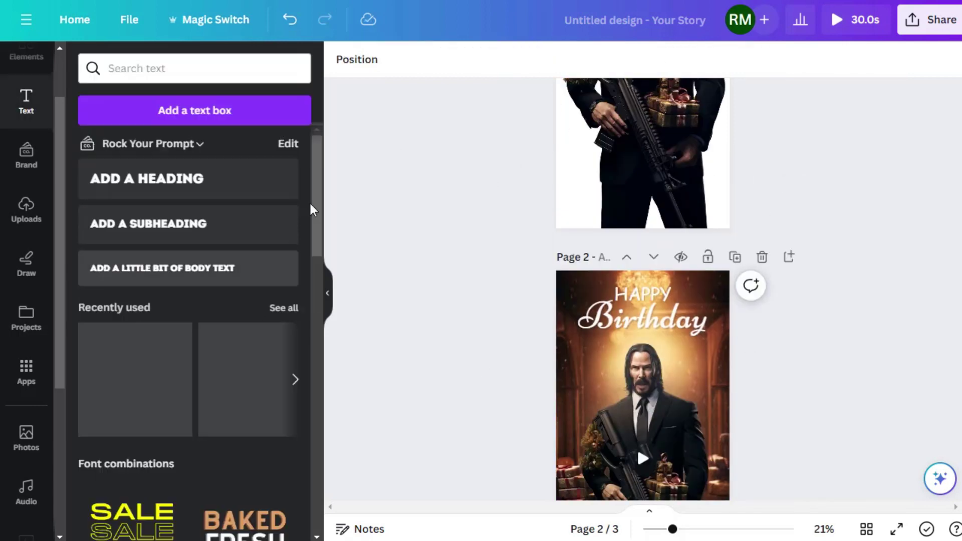
pyautogui.click(293, 223)
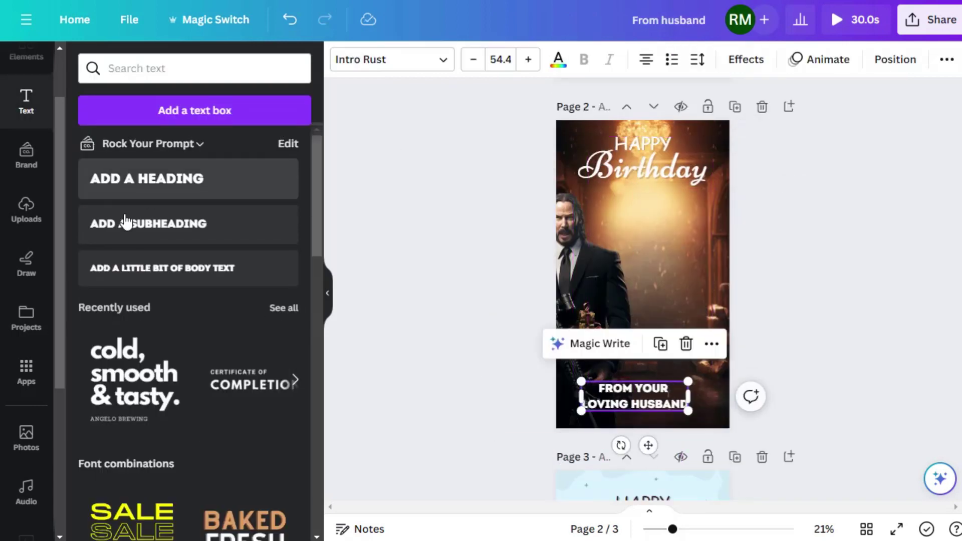
pyautogui.moveTo(125, 221); pyautogui.dragTo(646, 194)
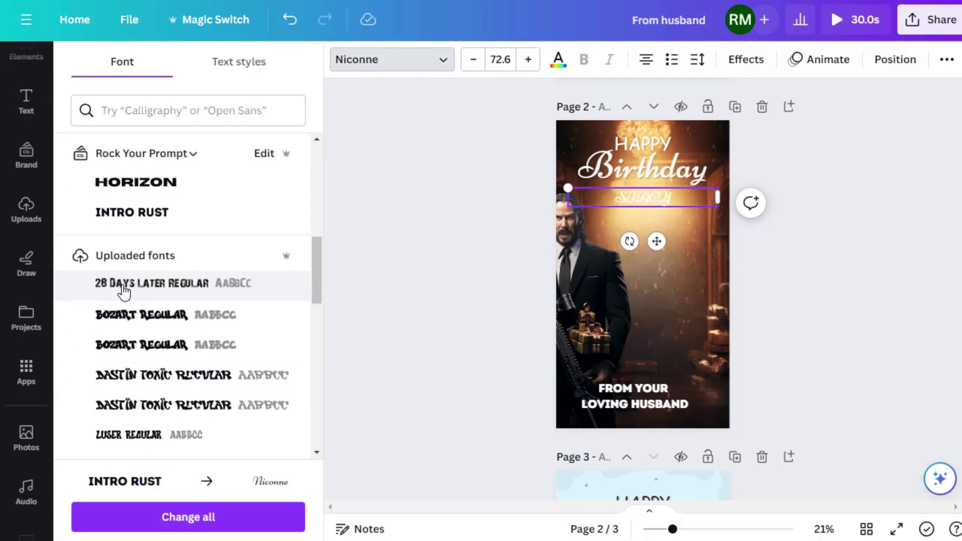
pyautogui.scroll(-10, 125, 190)
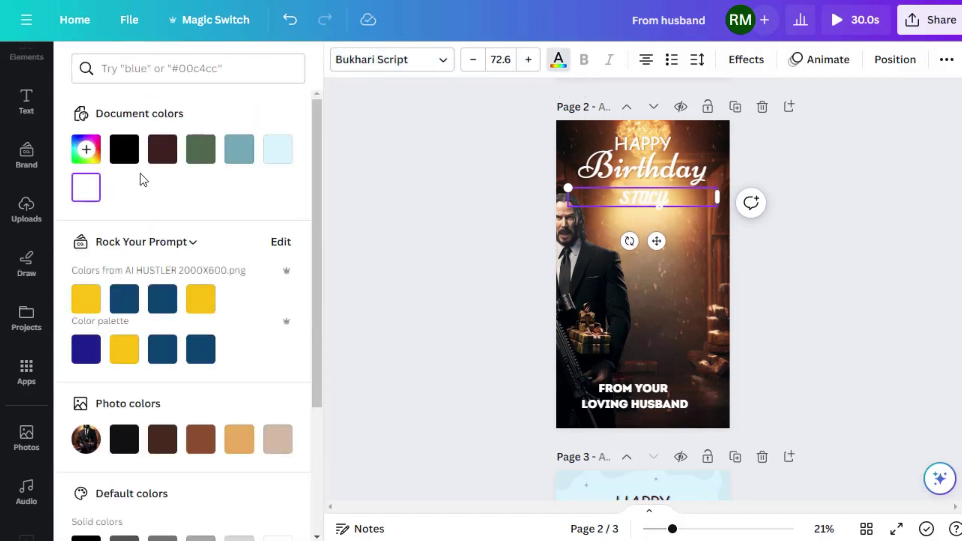
pyautogui.click(201, 438)
pyautogui.moveTo(496, 435); pyautogui.dragTo(721, 125)
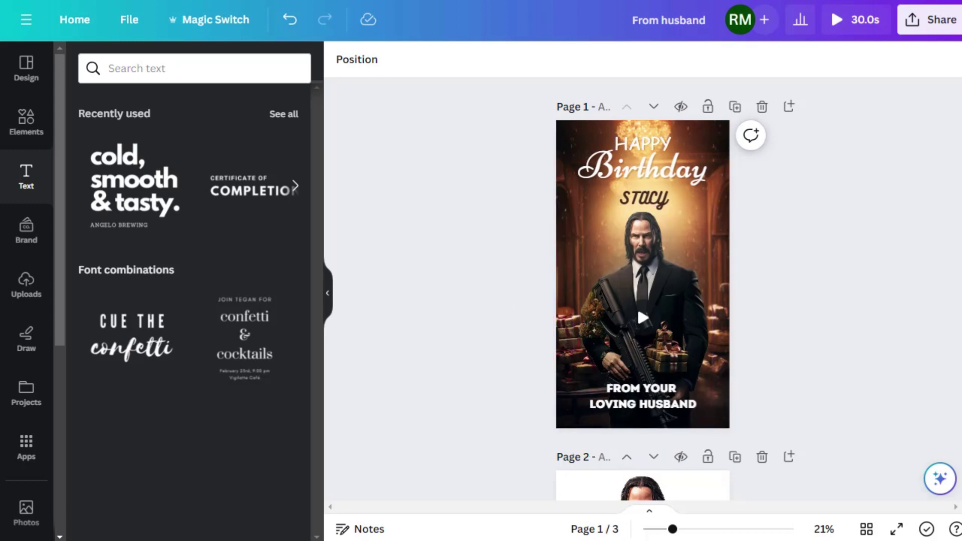
# - Give the birthday title the Wipe animation and bring up the caption's animation choices
pyautogui.click(654, 170)
pyautogui.click(817, 59)
pyautogui.scroll(-3, 211, 344)
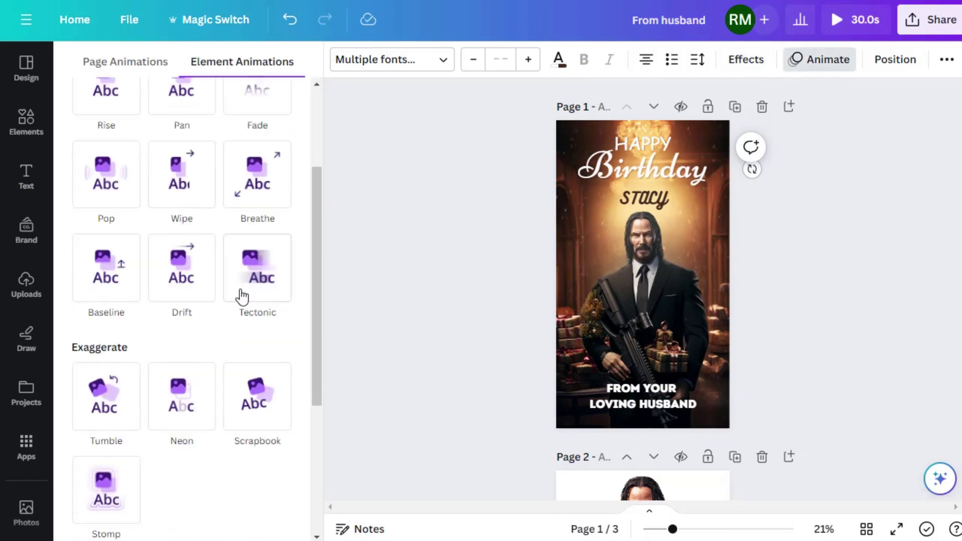
pyautogui.scroll(-4, 125, 359)
pyautogui.scroll(4, 125, 359)
pyautogui.click(181, 175)
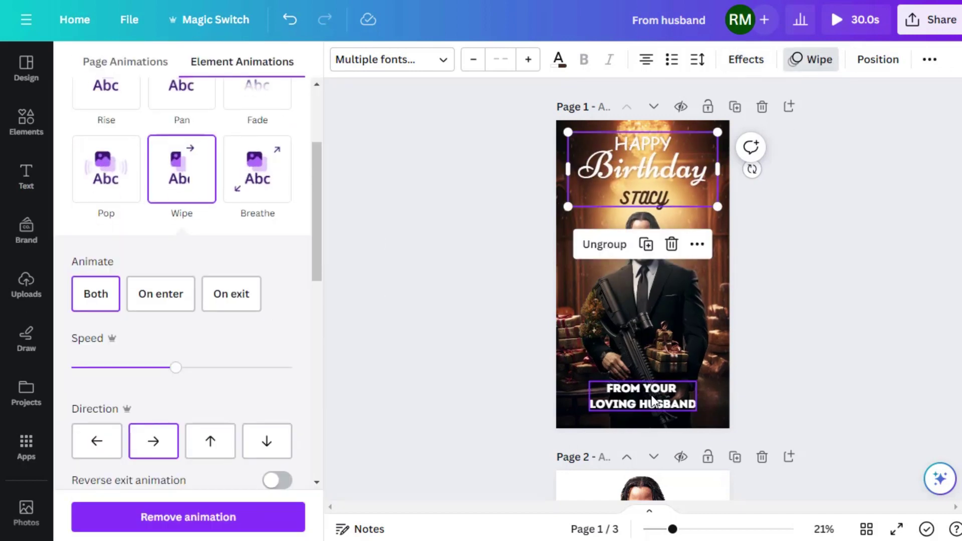
pyautogui.click(647, 401)
pyautogui.click(181, 398)
# - Give the caption the Ascend animation, add a confetti graphic stretched across page 1, and preview
pyautogui.click(26, 120)
pyautogui.click(158, 70)
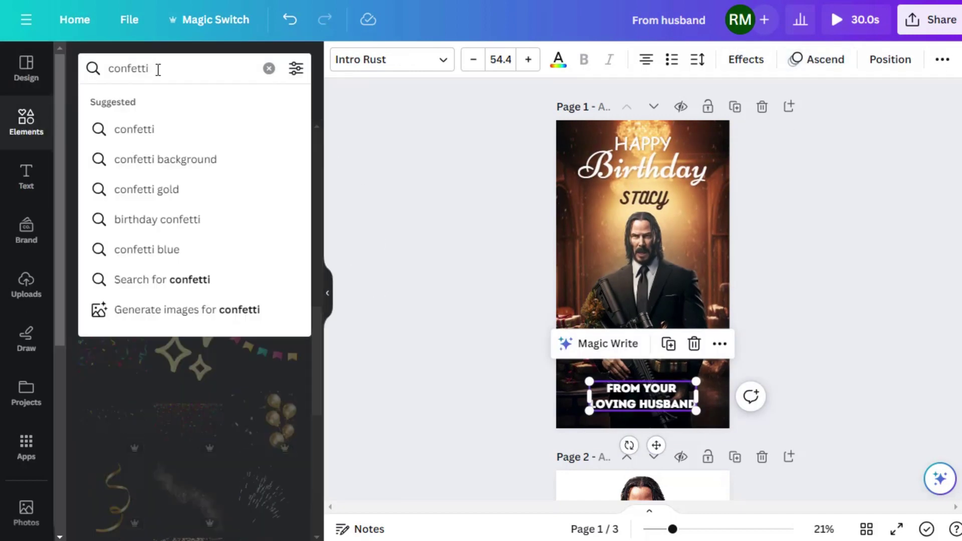
pyautogui.press('Return')
pyautogui.click(189, 344)
pyautogui.moveTo(577, 200); pyautogui.dragTo(511, 110)
pyautogui.moveTo(708, 344); pyautogui.dragTo(825, 423)
pyautogui.click(391, 354)
pyautogui.click(847, 20)
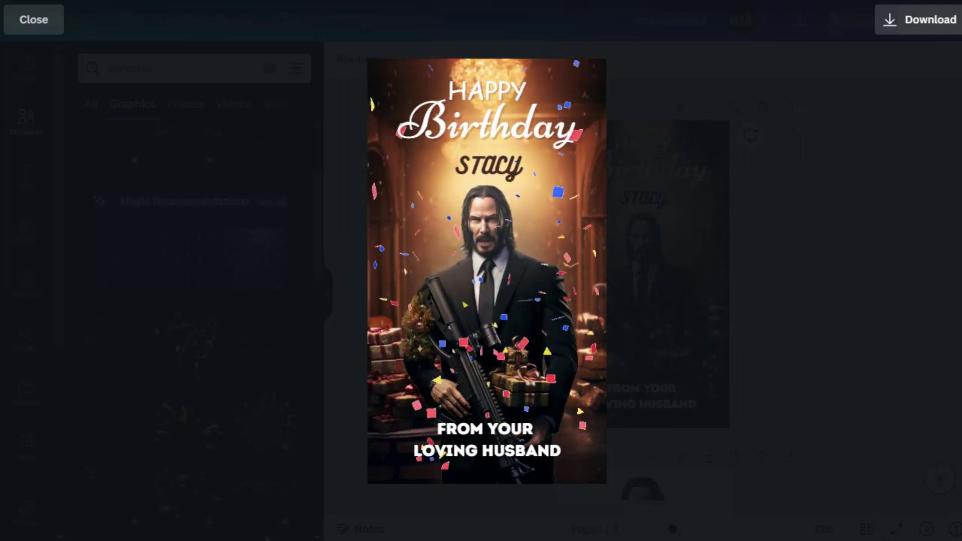
# - Replace it with an animated confetti graphic stretched to the page corners and preview full screen
pyautogui.press('Escape')
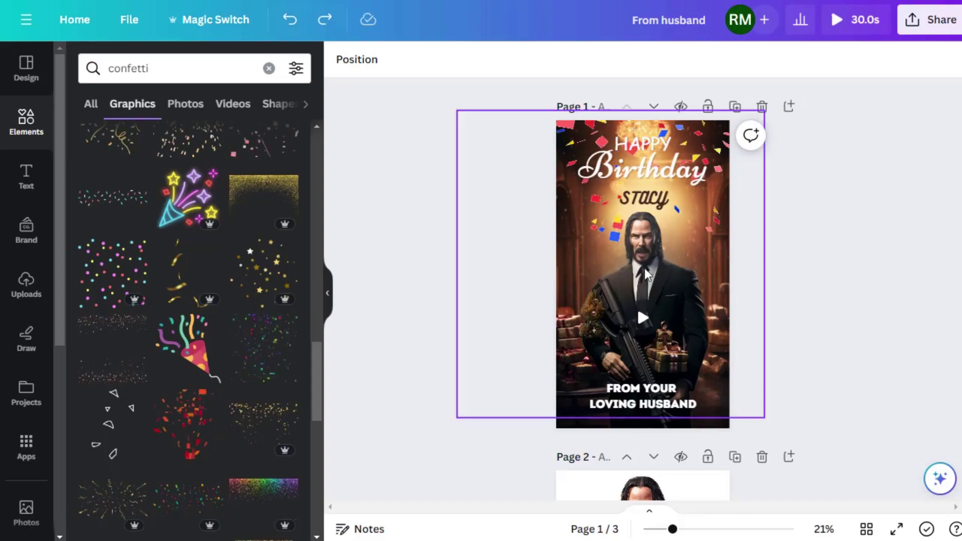
pyautogui.click(579, 235)
pyautogui.press('Delete')
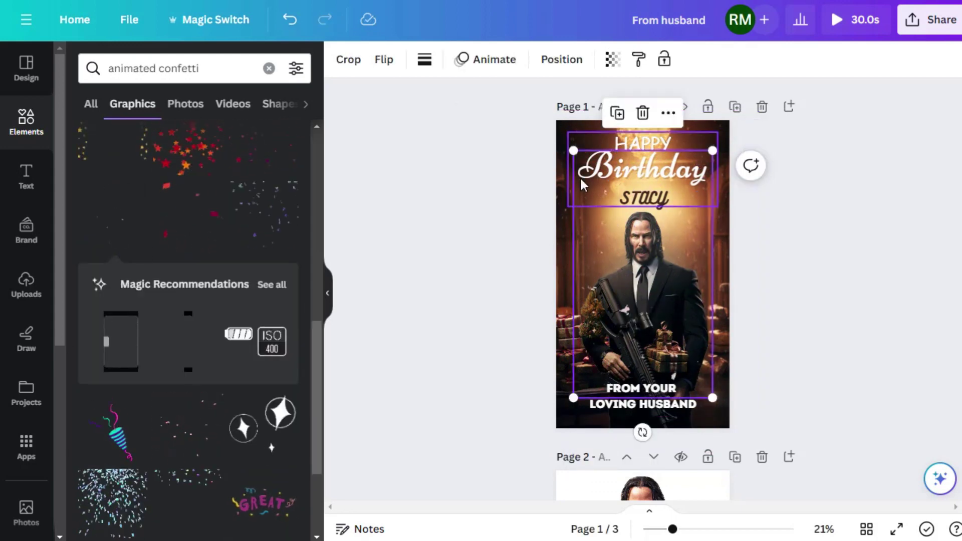
pyautogui.moveTo(571, 150); pyautogui.dragTo(533, 129)
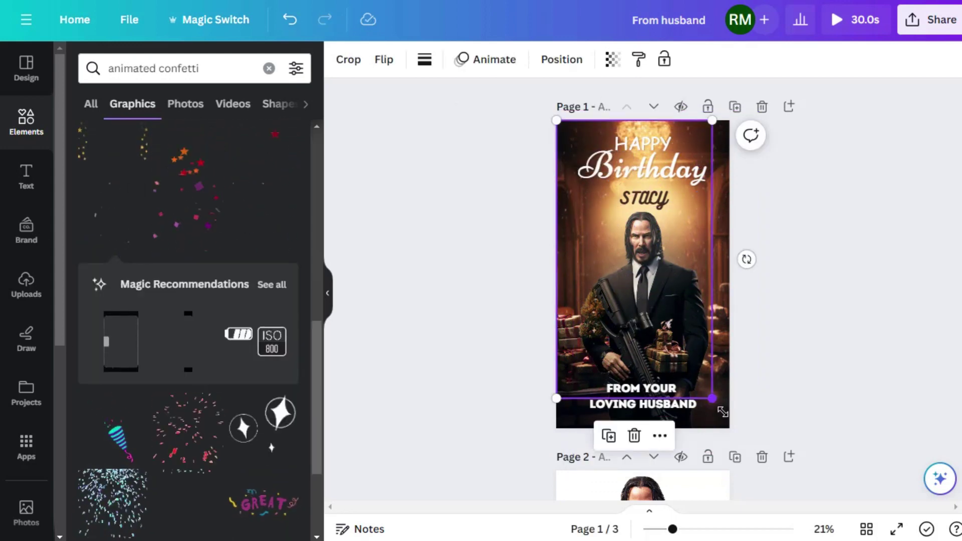
pyautogui.moveTo(709, 399); pyautogui.dragTo(724, 421)
pyautogui.press('Escape')
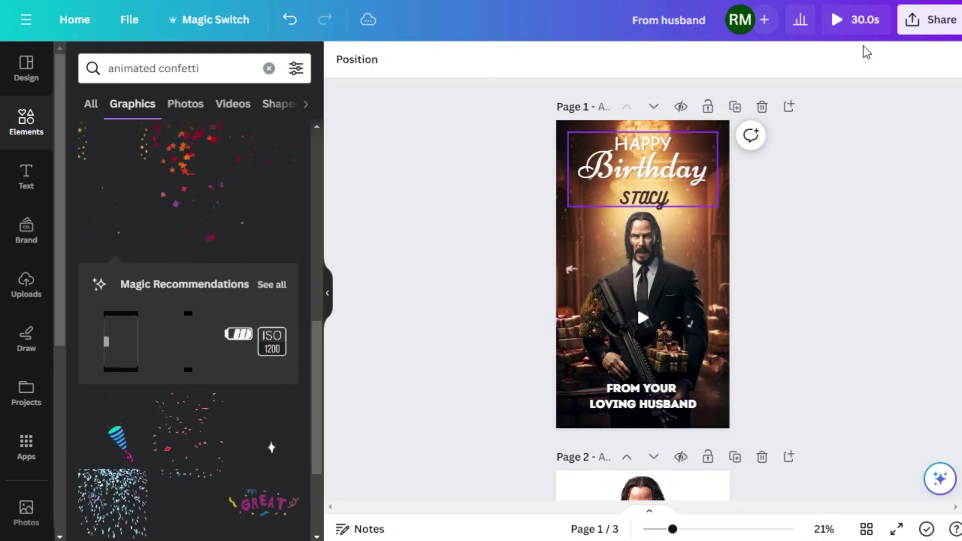
pyautogui.hotkey('ctrl', 'alt', 'p')
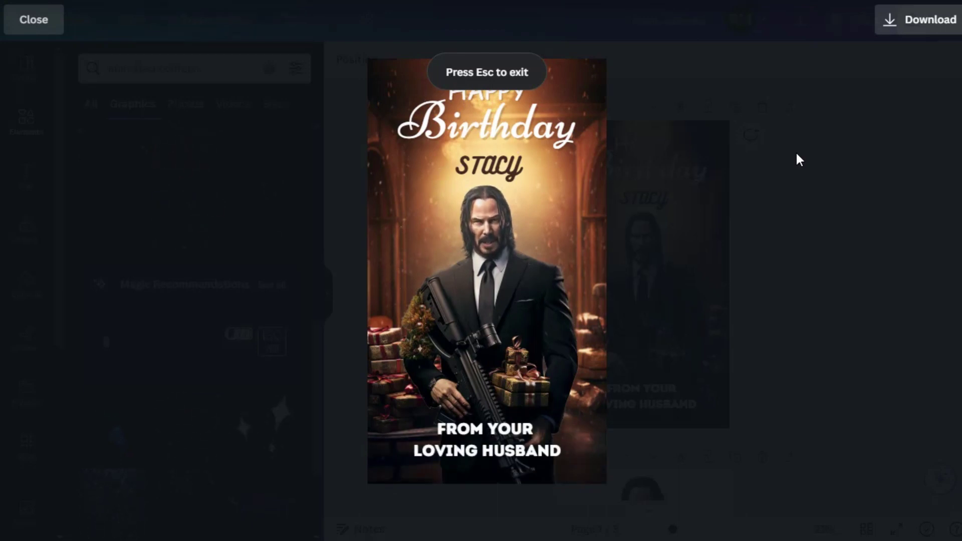
pyautogui.press('Escape')
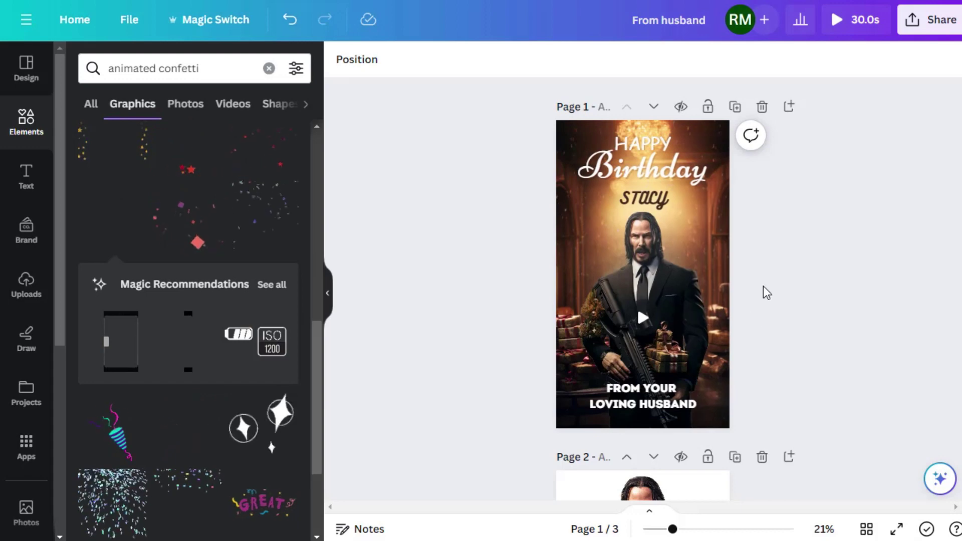
# - Download only the current page 1 as an MP4 video
pyautogui.click(930, 19)
pyautogui.click(731, 398)
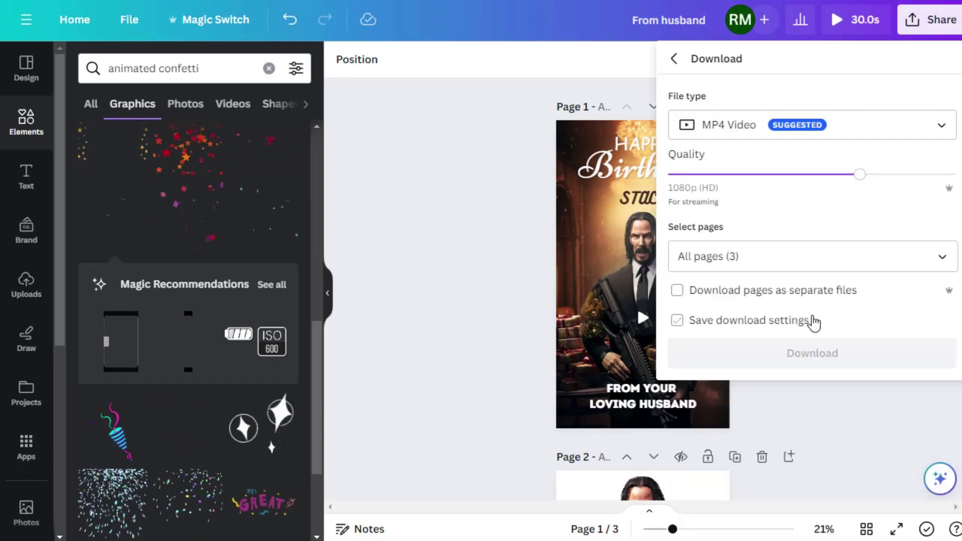
pyautogui.click(939, 255)
pyautogui.click(927, 299)
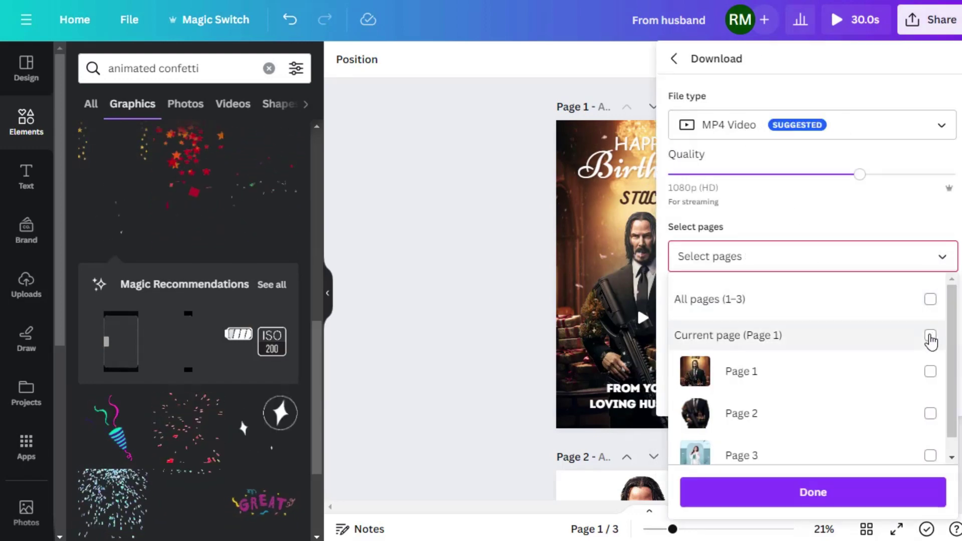
pyautogui.click(928, 335)
pyautogui.click(816, 492)
pyautogui.click(818, 327)
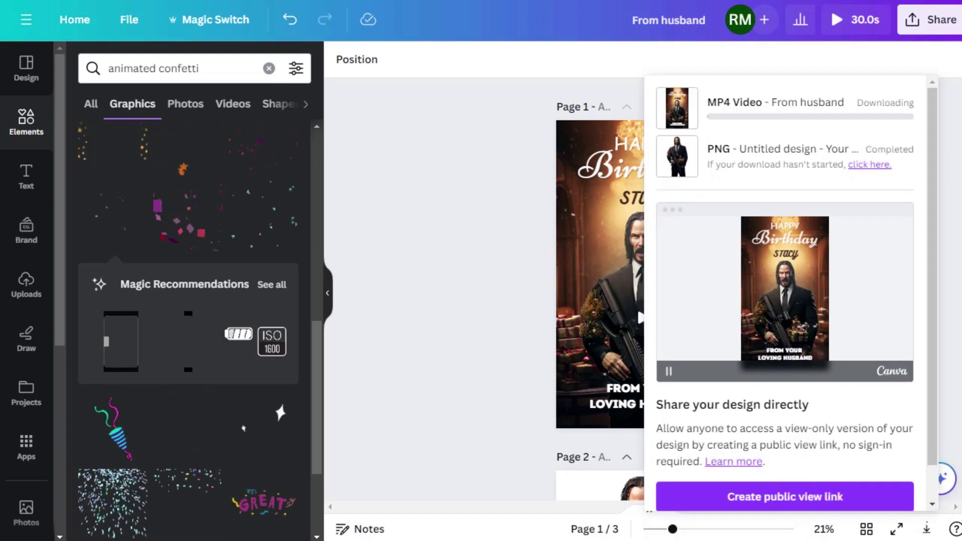